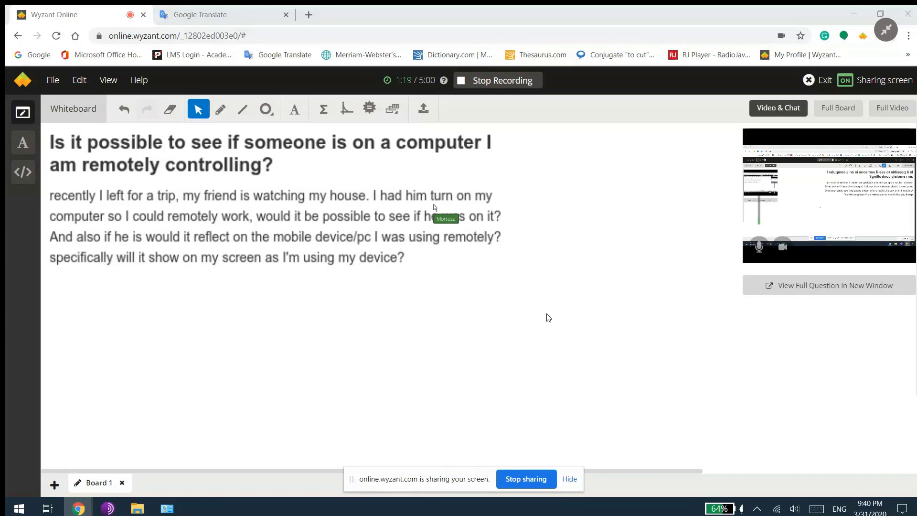
Step: Minimize the whiteboard window and open Administrative Tools from the top of Control Panel
click(855, 15)
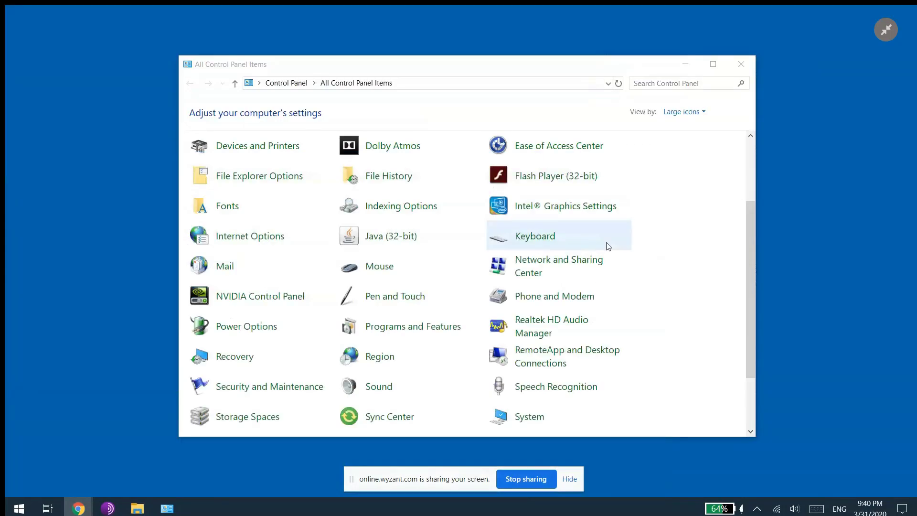
drag(570, 69, 556, 63)
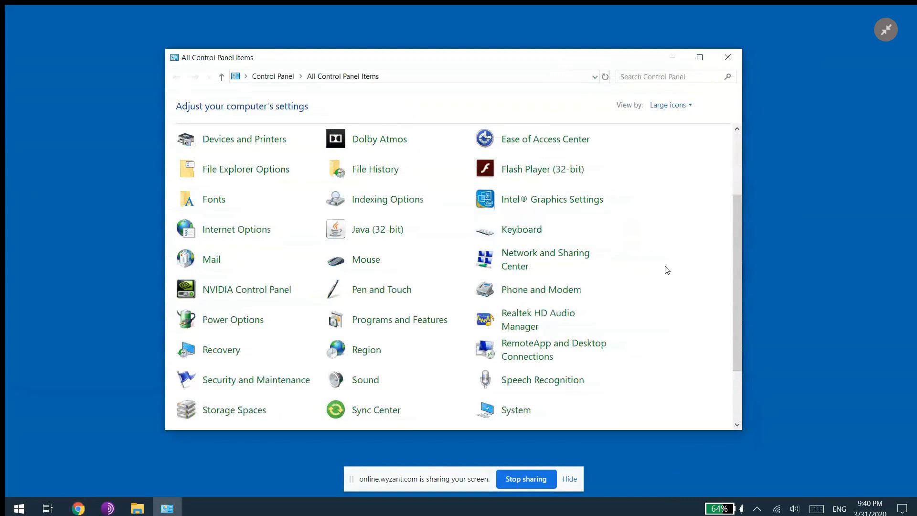
scroll(283, 199, up, 3)
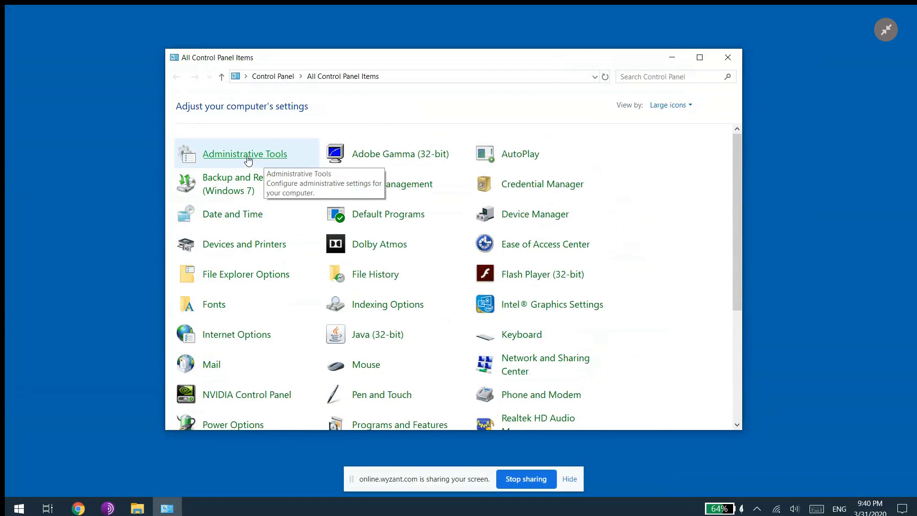
click(266, 163)
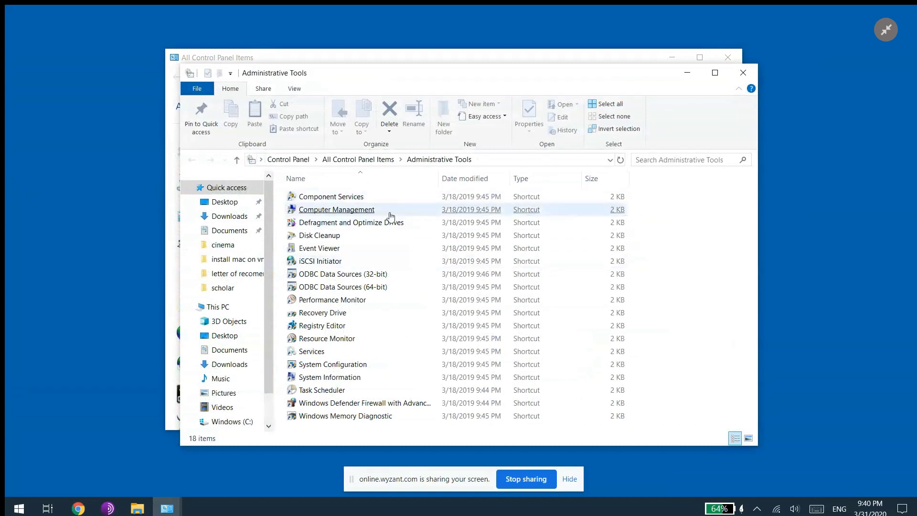
Step: Launch Event Viewer from the Administrative Tools shortcuts
click(335, 370)
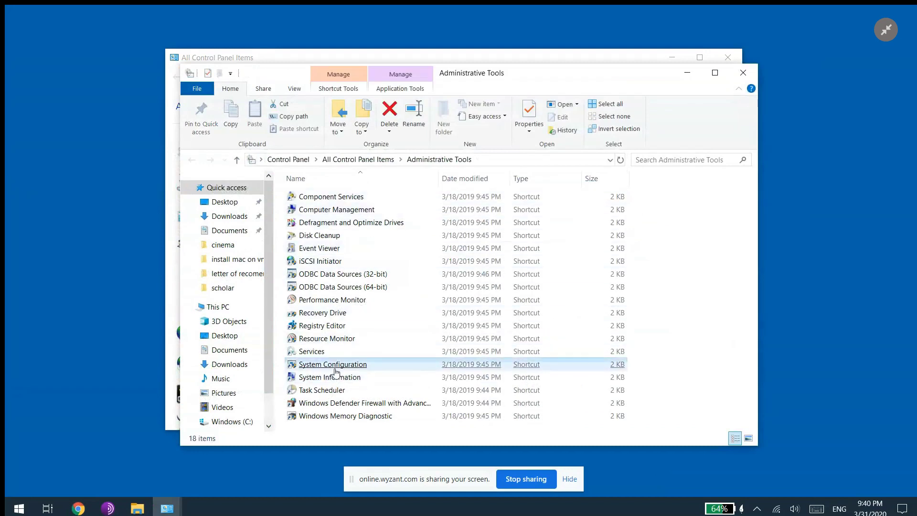
click(331, 342)
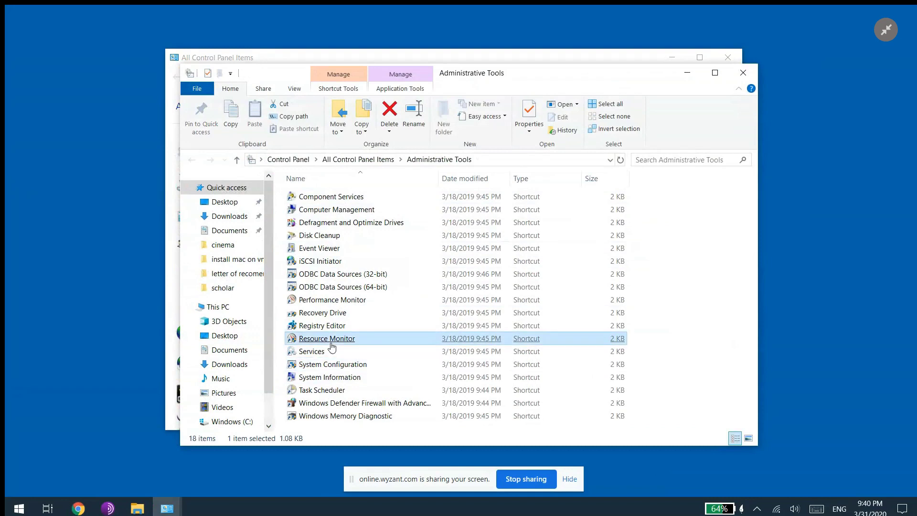
click(337, 250)
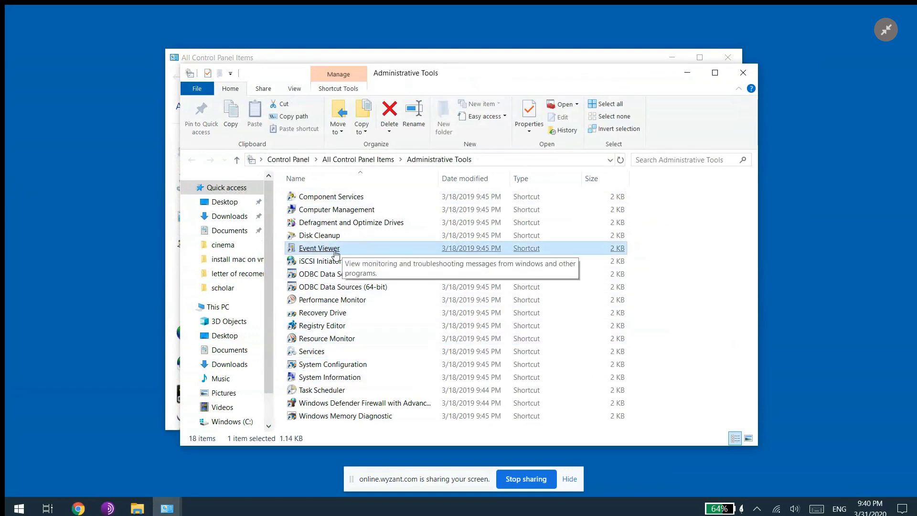
click(339, 250)
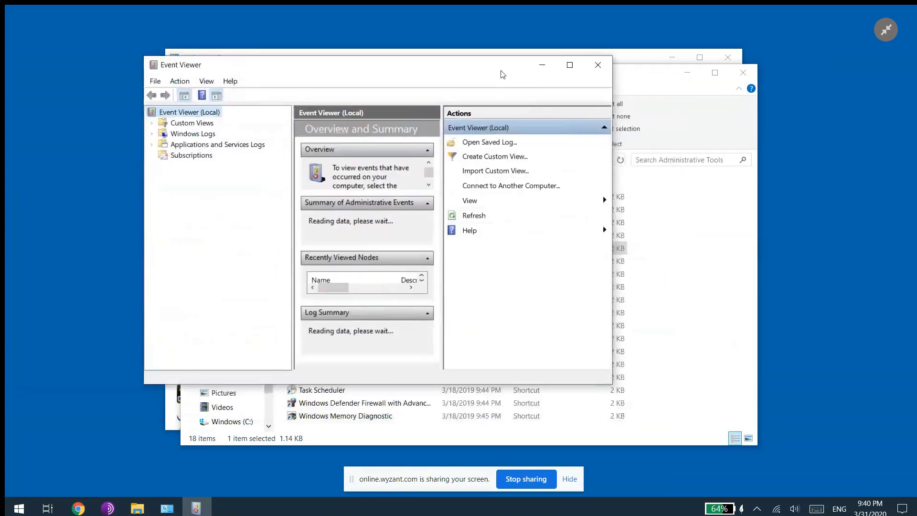
Step: Enlarge Event Viewer, widen its centre pane, and expand Applications and Services Logs
drag(609, 383, 811, 489)
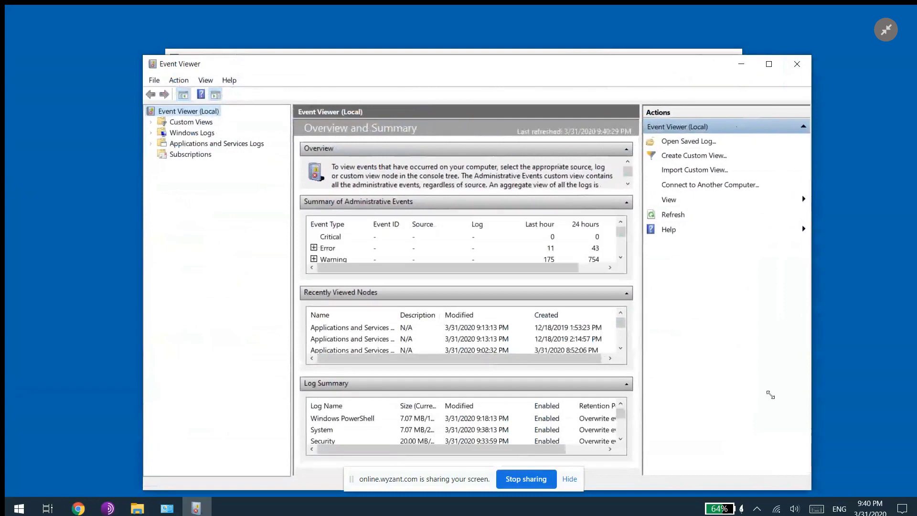
drag(628, 71, 614, 50)
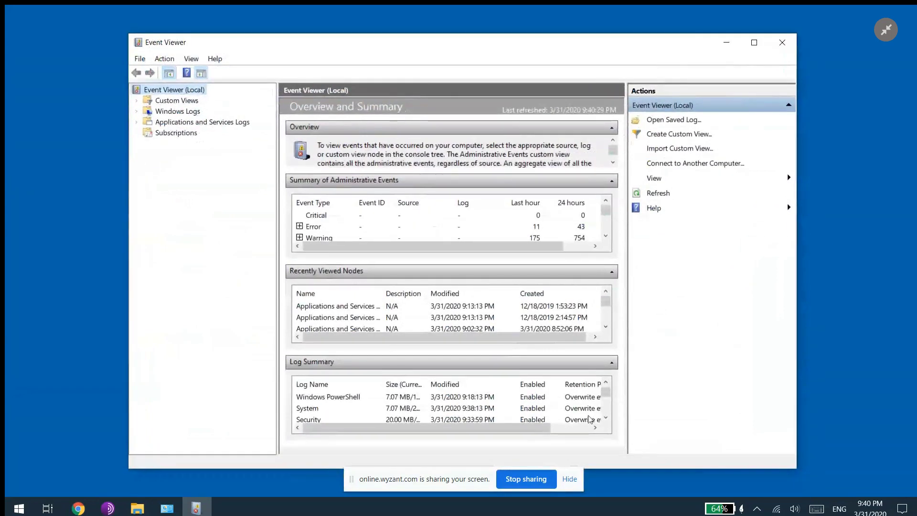
drag(626, 439, 682, 437)
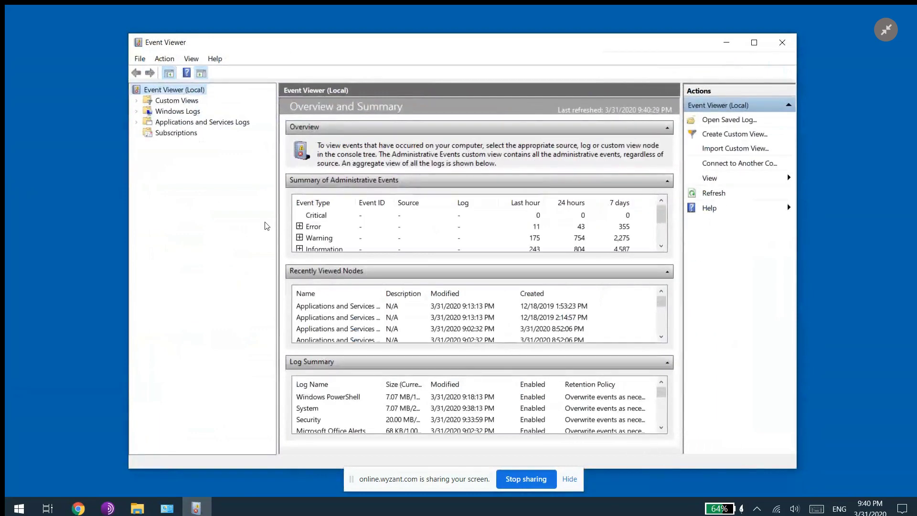
drag(277, 230, 272, 230)
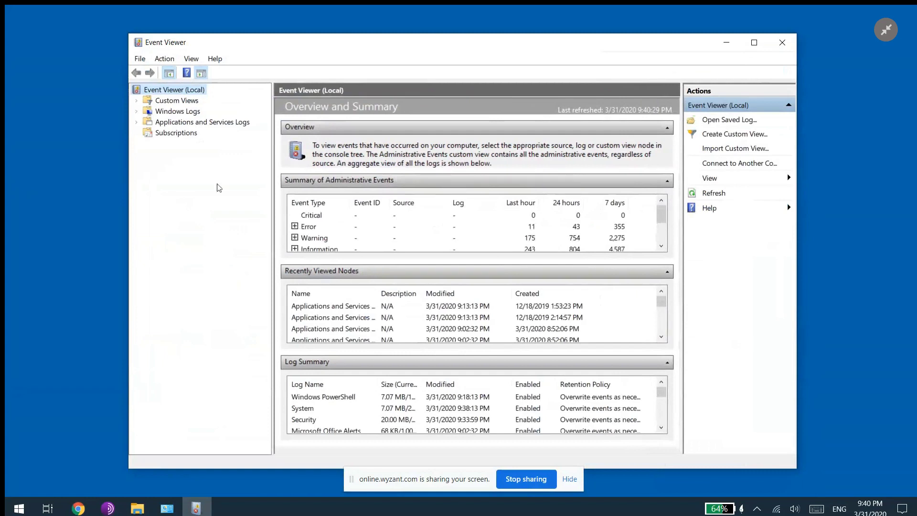
double_click(153, 126)
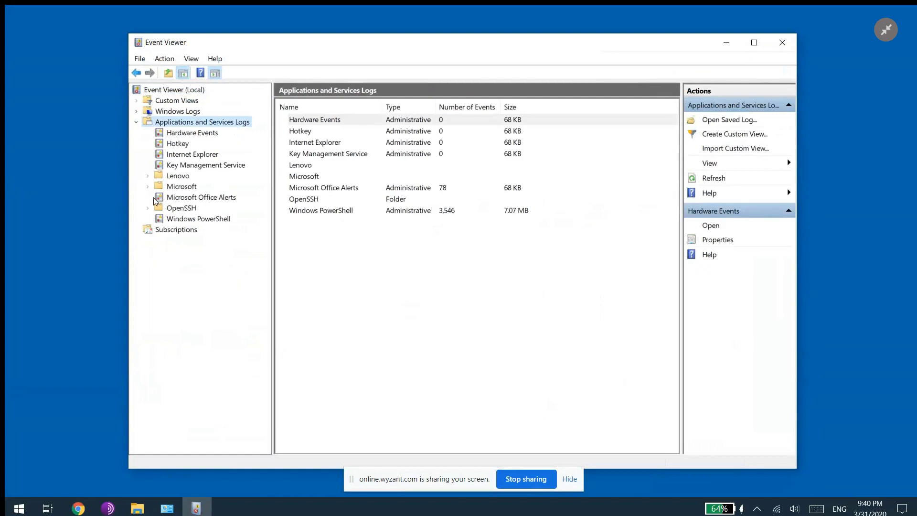
Step: Expand the Microsoft > Windows log folders in the log tree
double_click(173, 188)
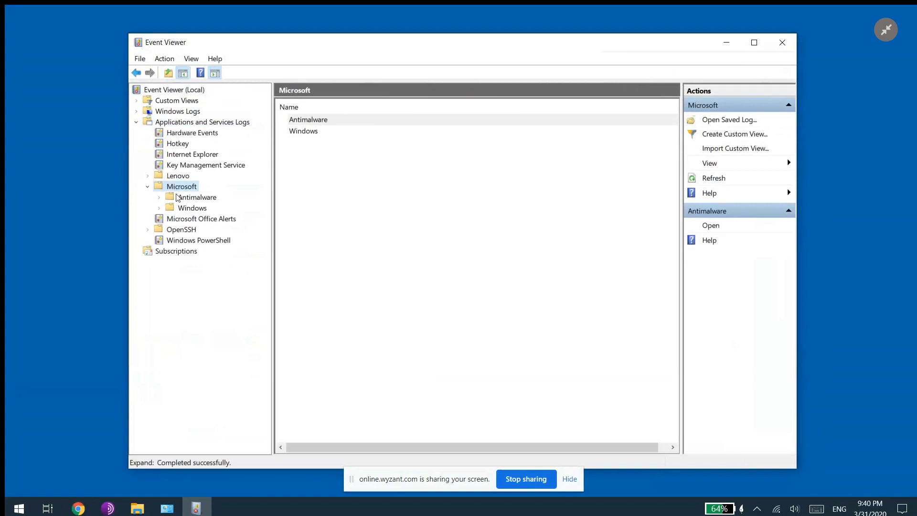
click(164, 210)
double_click(164, 210)
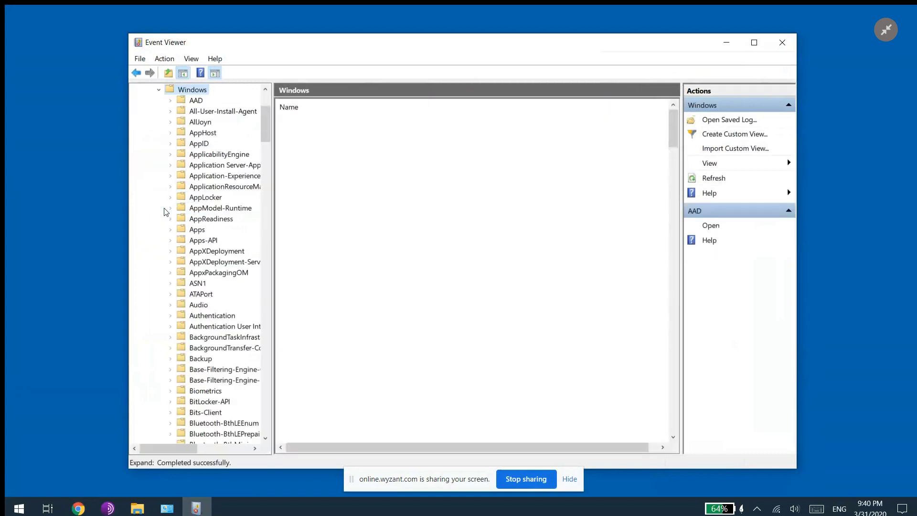
drag(266, 125, 266, 394)
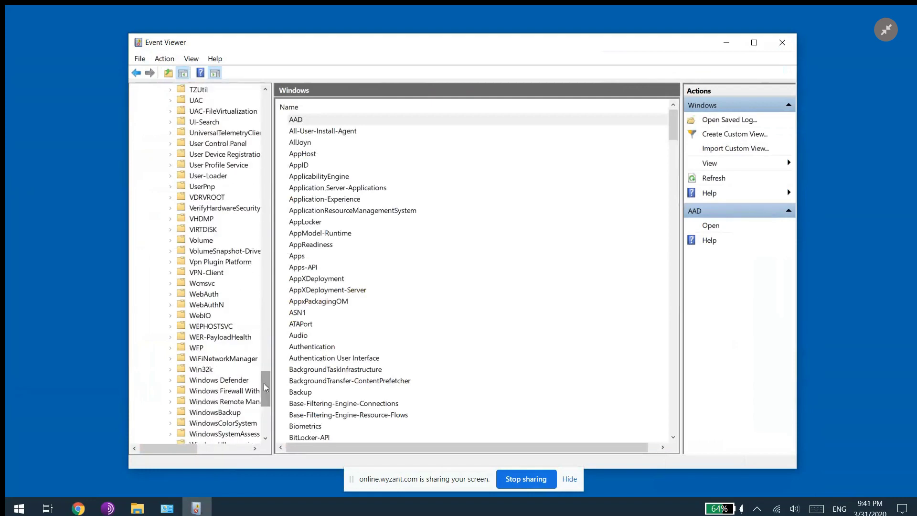
Step: Open the User Device Registration Admin log with more event rows visible, maximized
click(209, 154)
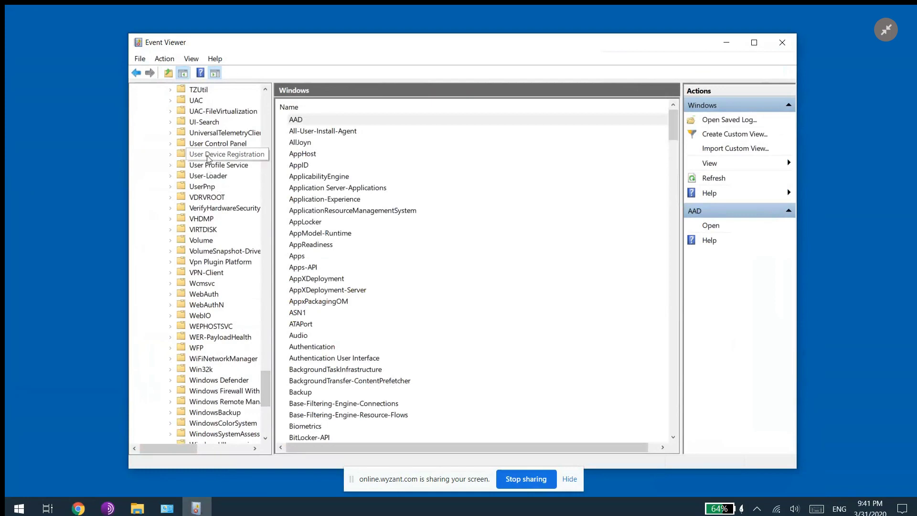
double_click(179, 157)
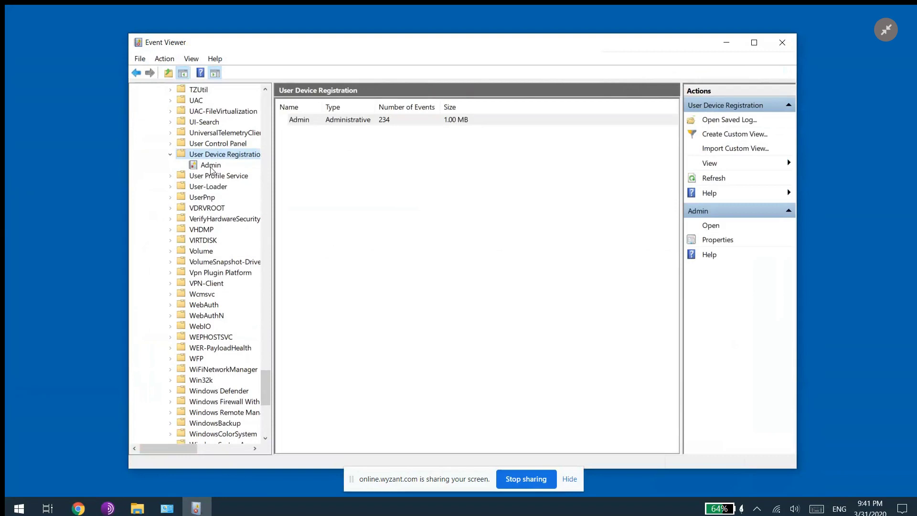
click(210, 165)
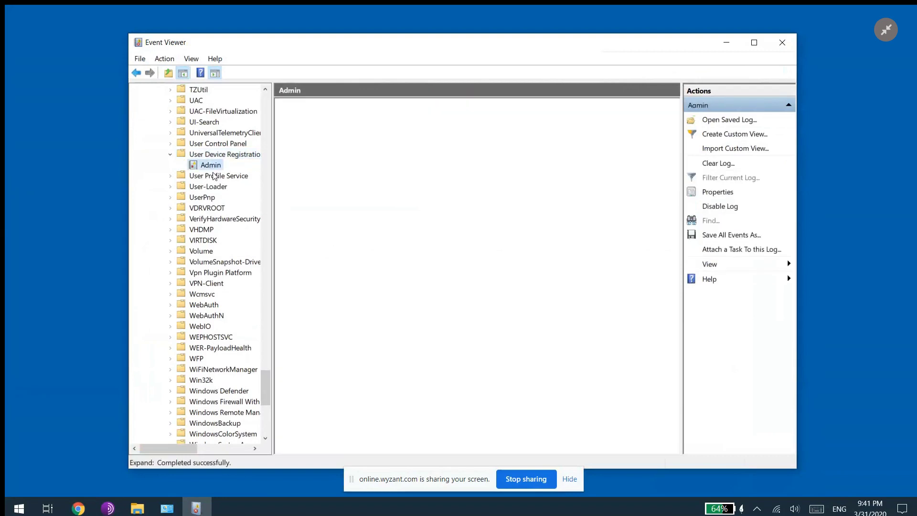
drag(624, 188, 625, 245)
click(750, 45)
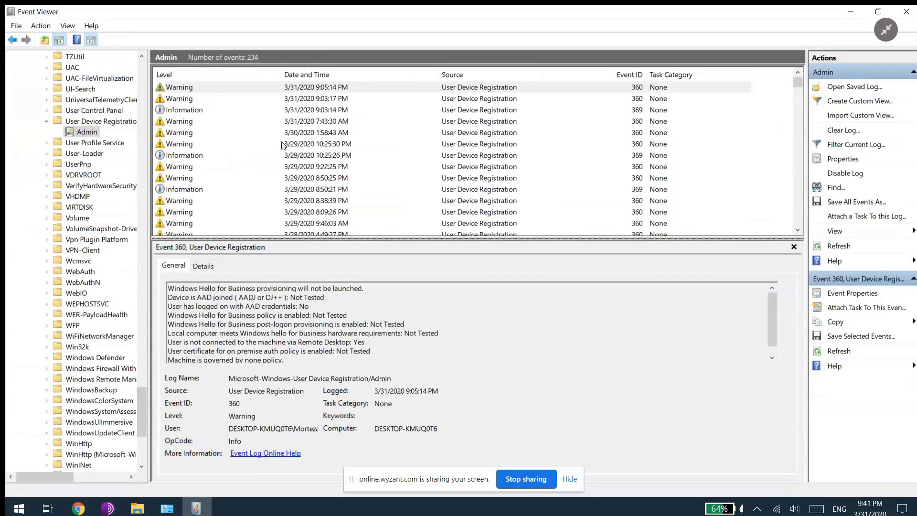
Step: Compare the 9:03:14, 9:05:14 and 7:43:30 PM events, ending on the 9:03:17 PM Warning 360
click(300, 99)
click(303, 110)
click(306, 121)
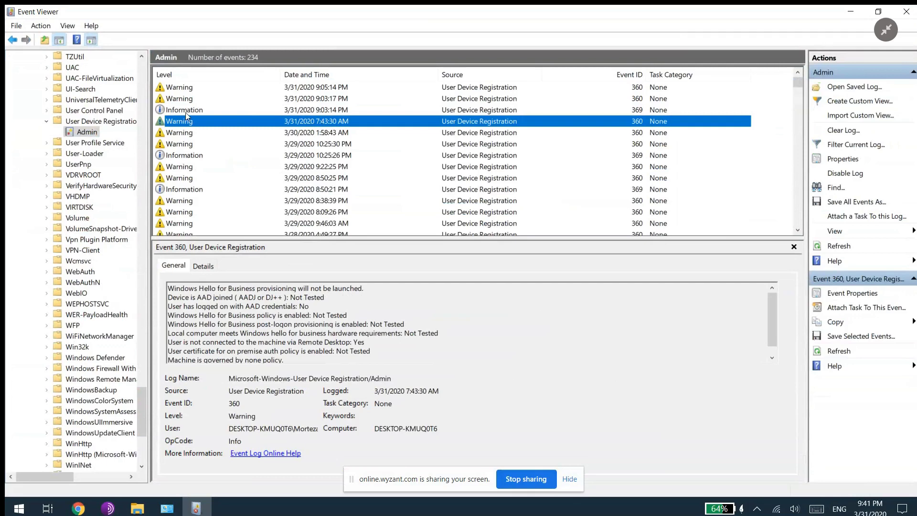
click(327, 98)
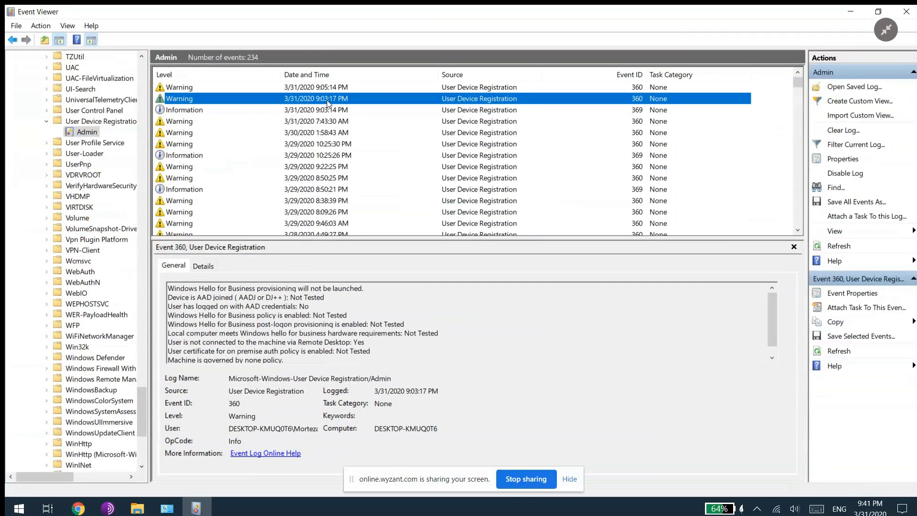
click(327, 89)
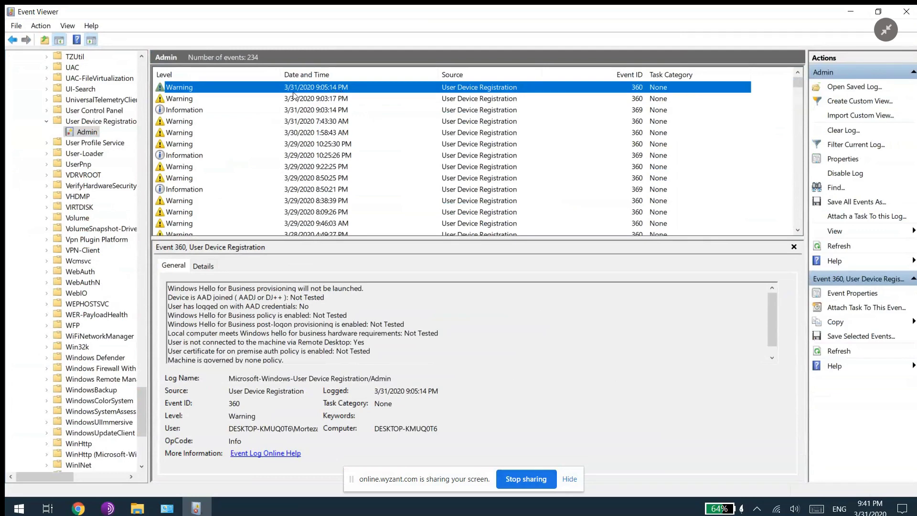
click(293, 107)
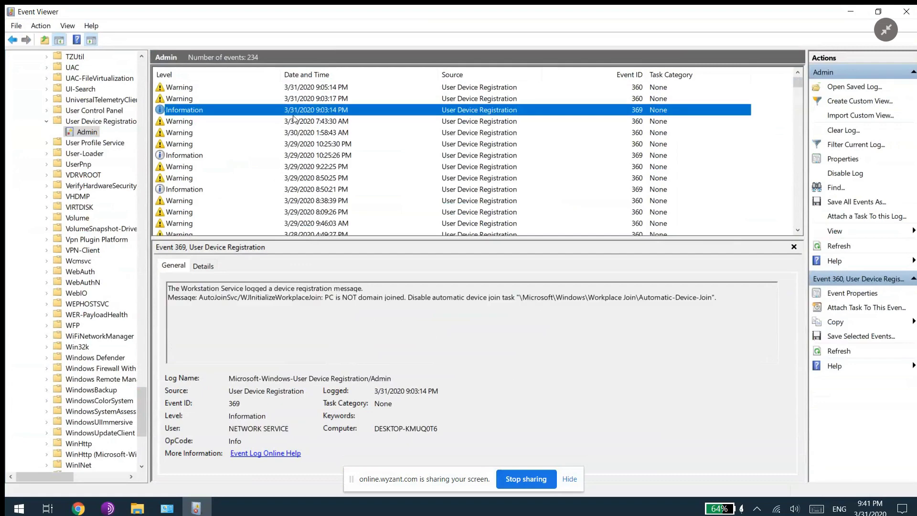
click(307, 97)
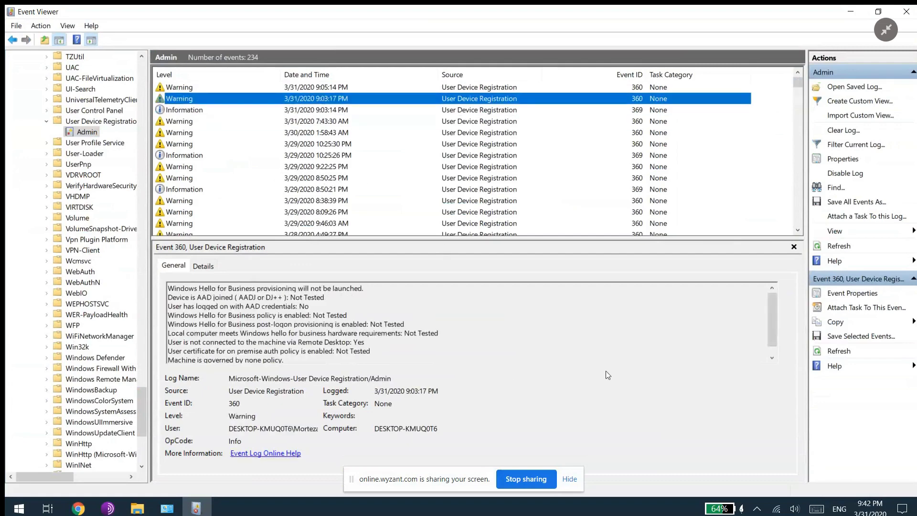
click(81, 508)
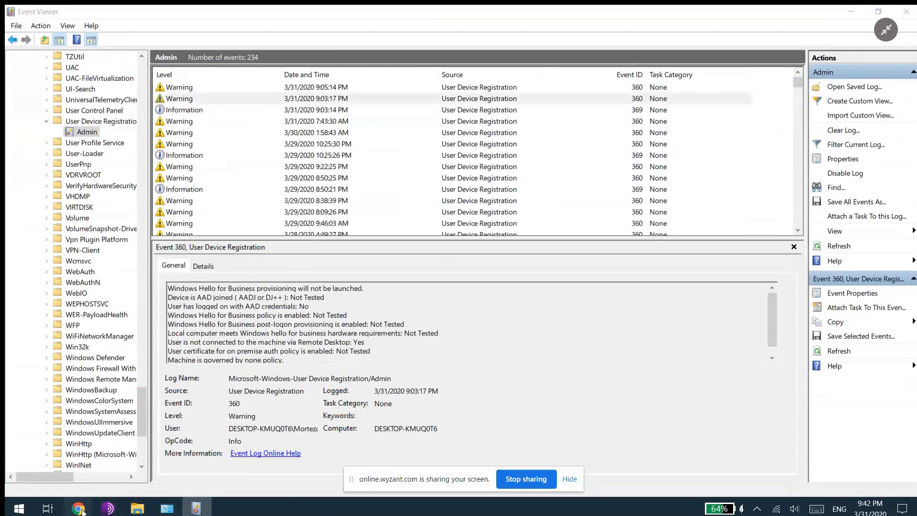
Step: Bring the Wyzant Online whiteboard session back to the front and open the Start menu
mouse_move(82, 511)
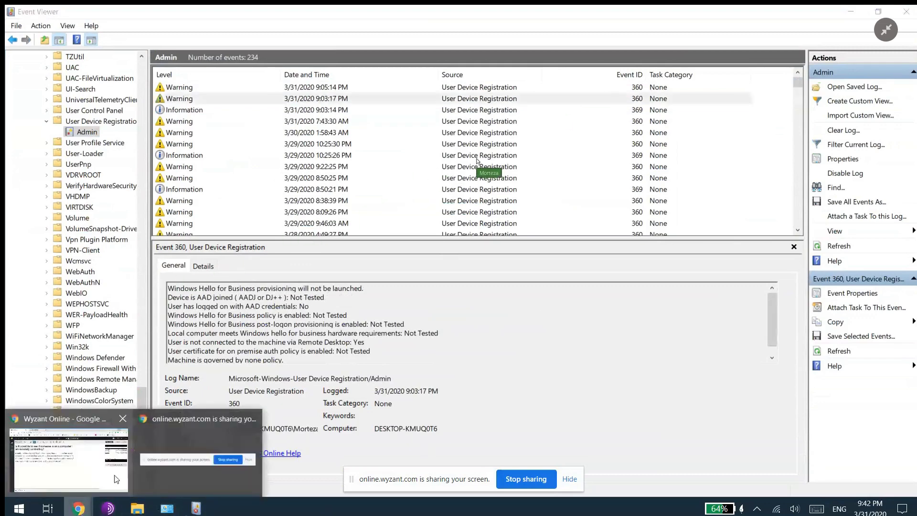
click(116, 478)
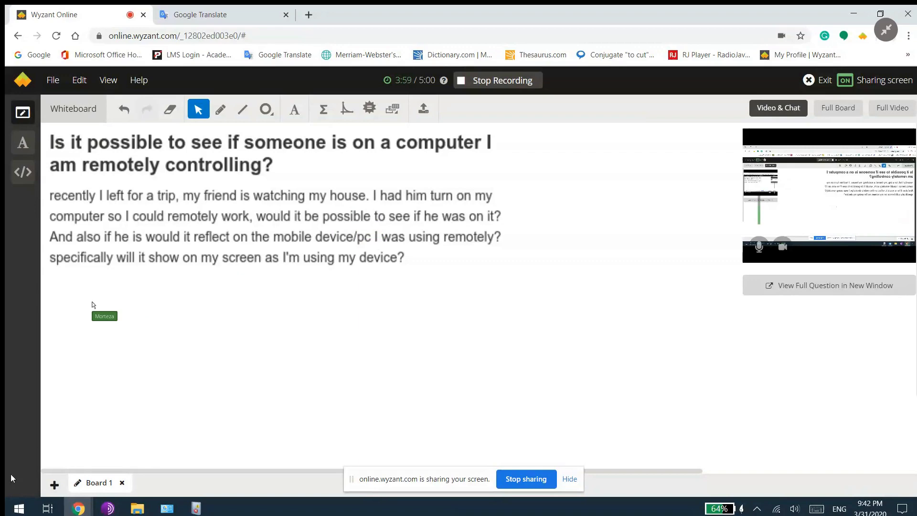
click(19, 508)
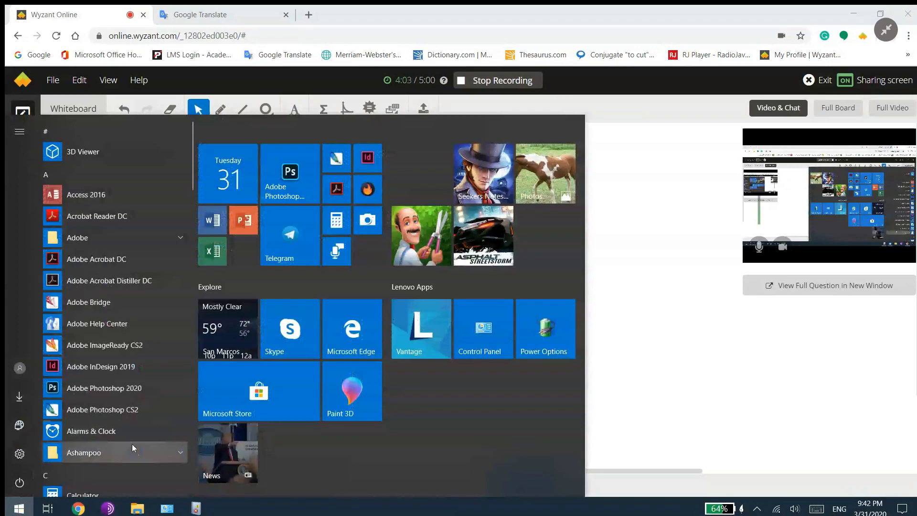
Step: Launch Camera to view the front-facing webcam preview, then close it
key(Escape)
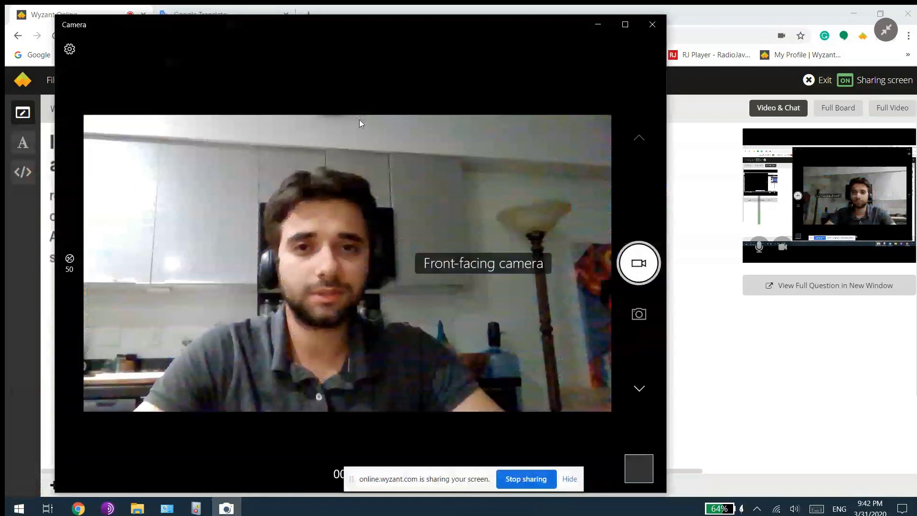
click(651, 29)
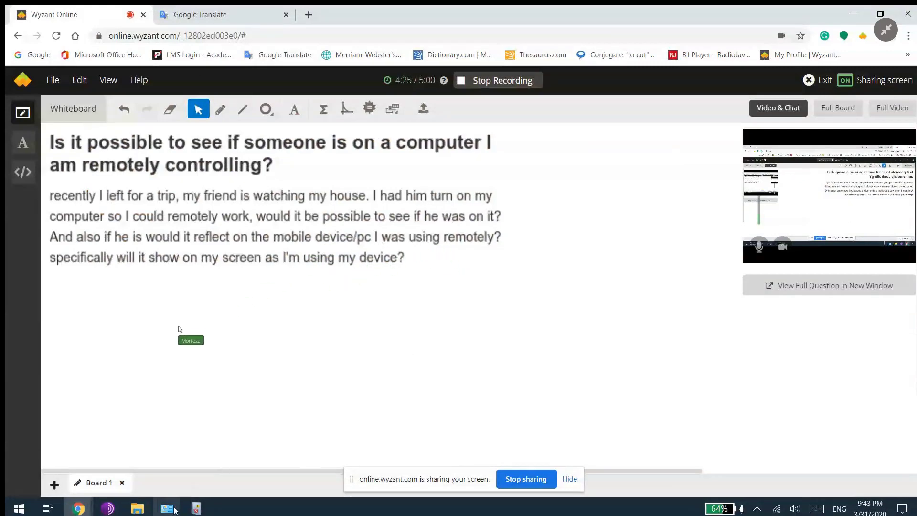
click(167, 508)
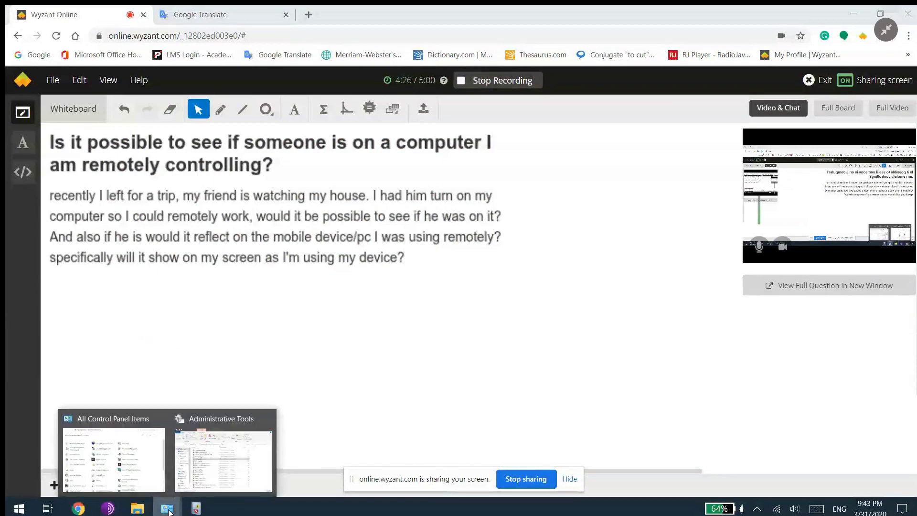
click(133, 458)
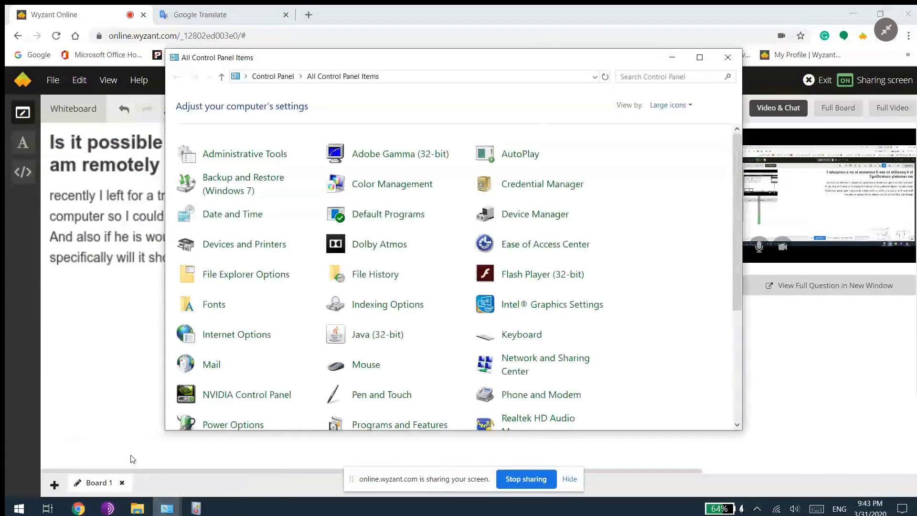
scroll(365, 411, down, 2)
click(365, 409)
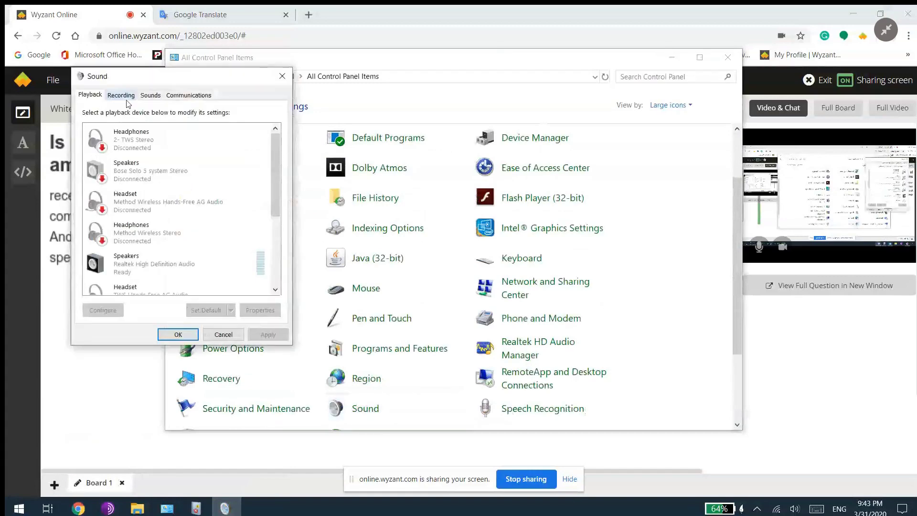
click(121, 94)
click(172, 171)
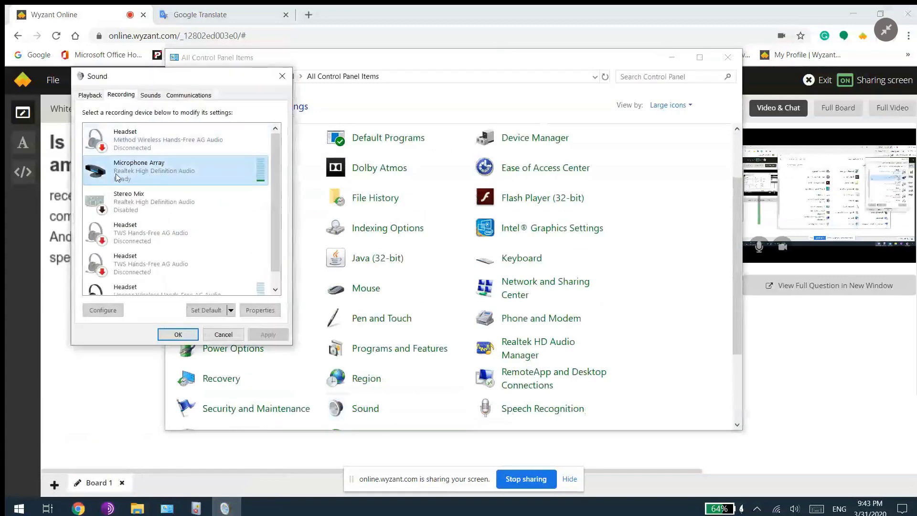
click(260, 311)
click(153, 139)
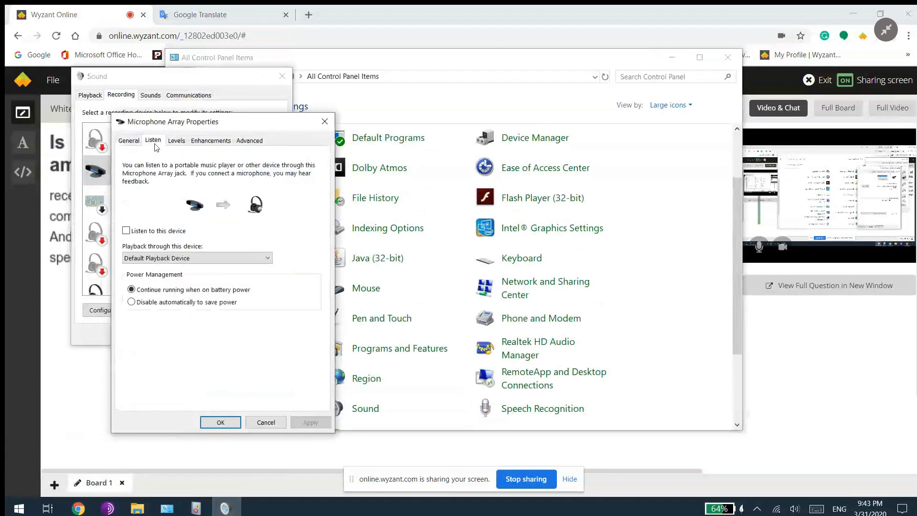
click(140, 232)
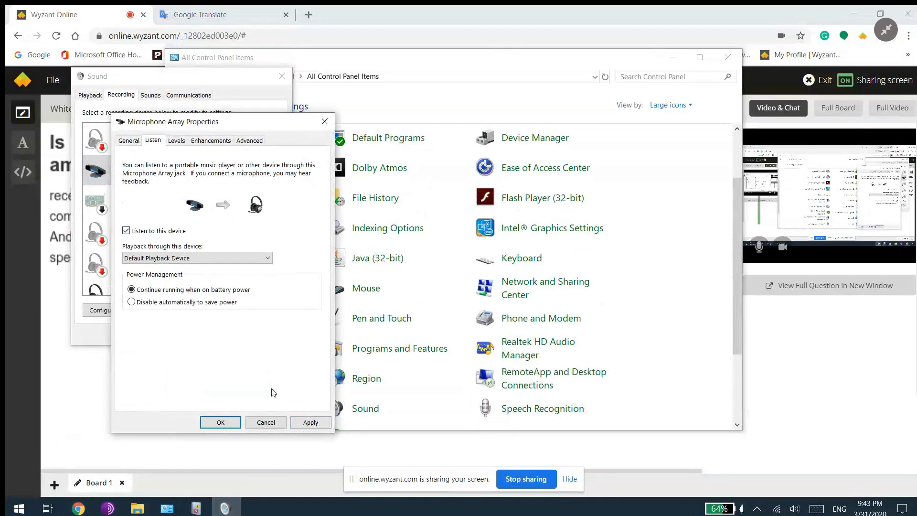
click(266, 422)
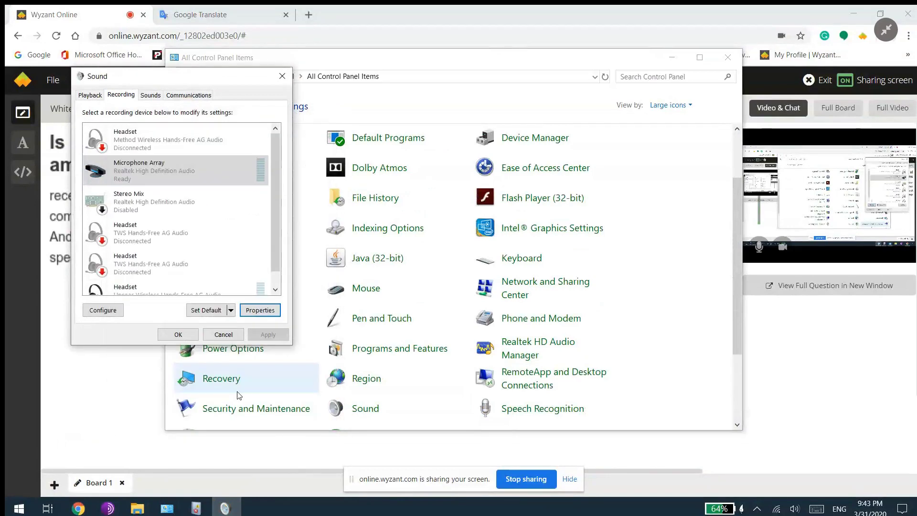
click(217, 336)
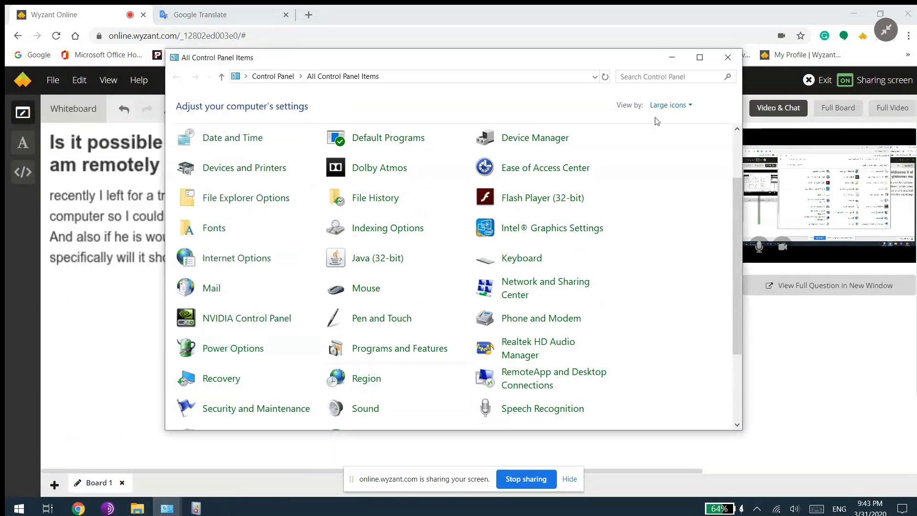
key(alt+Tab)
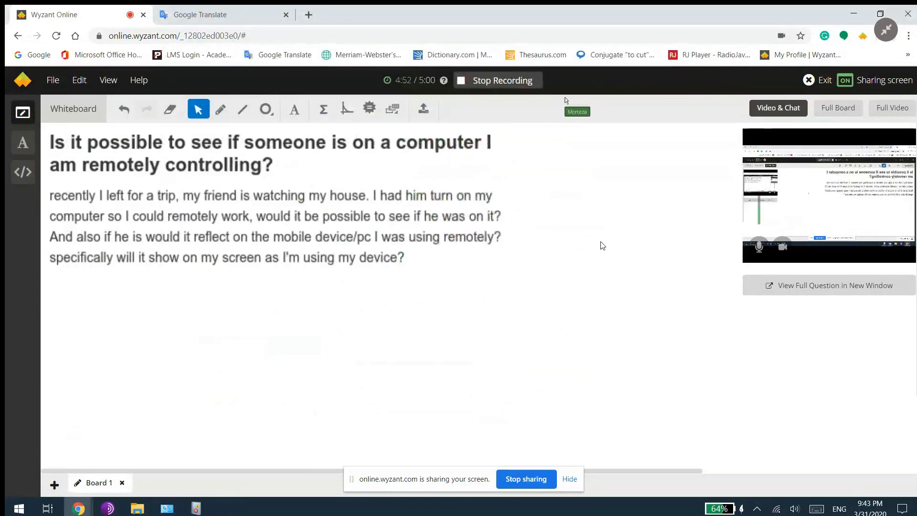